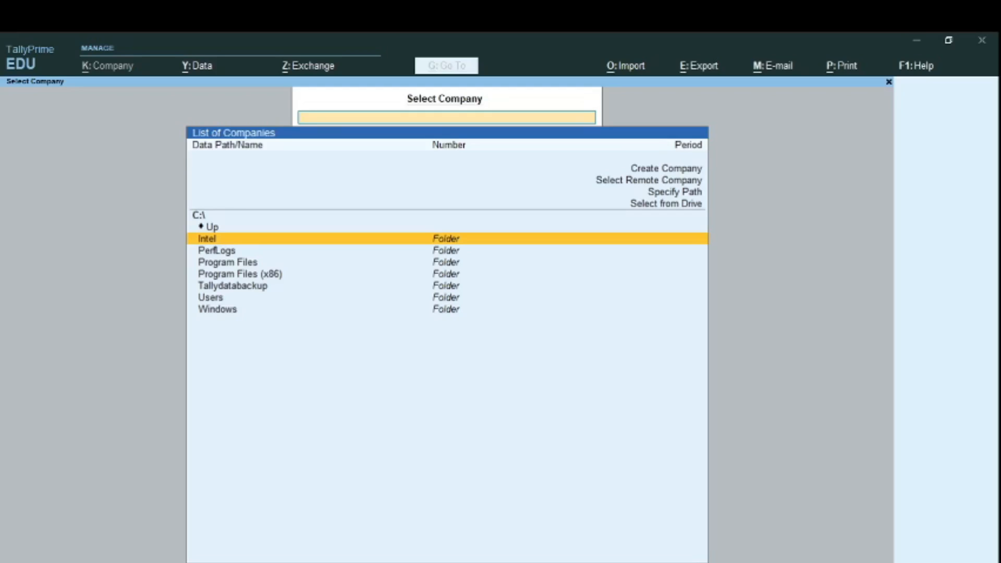
Step: Specify C:\Program Files\TallyPrime\Data as the company folder path and select the company DEMO1 for migration
key(Up)
key(Up)
key(Up)
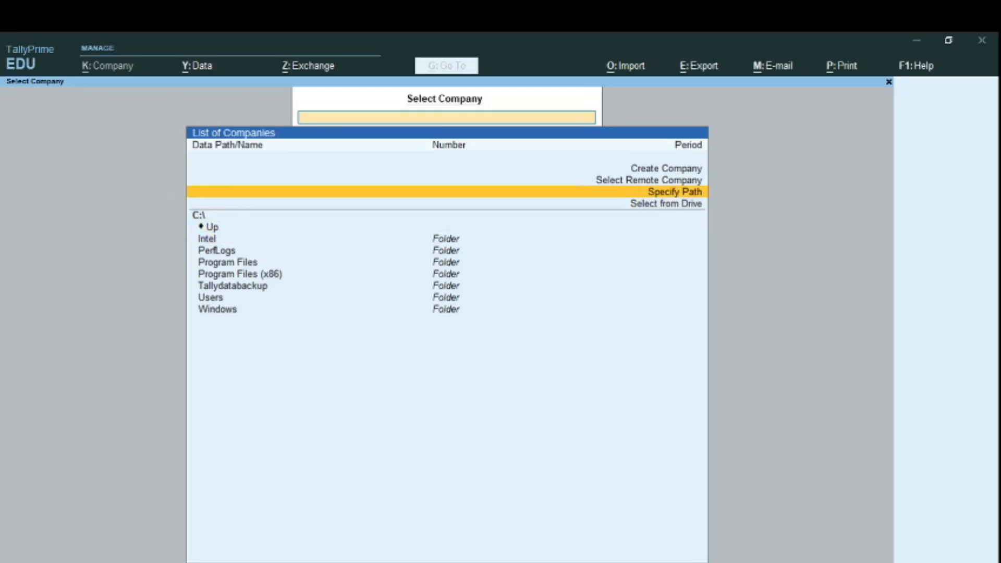
key(Return)
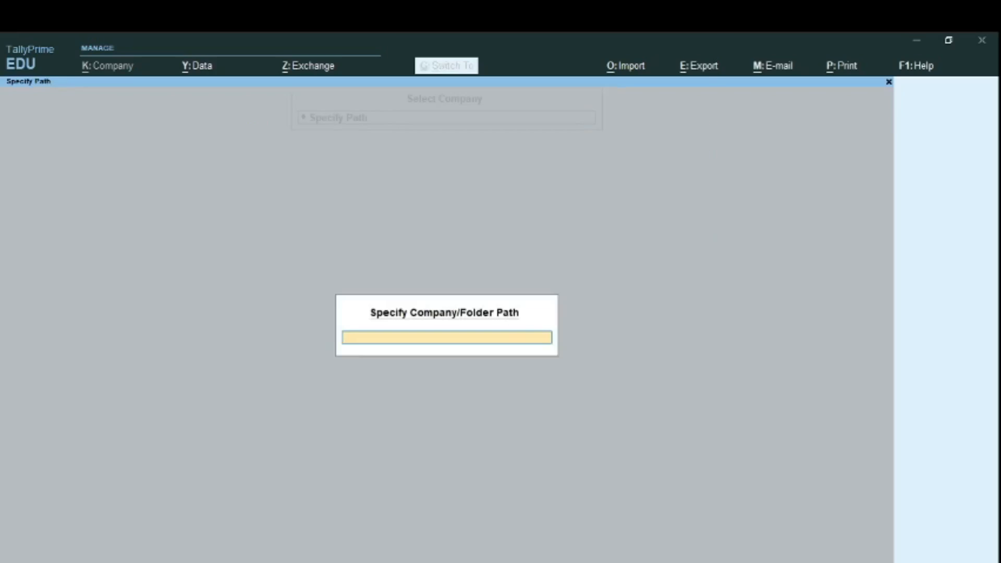
key(ctrl+alt+v)
key(Return)
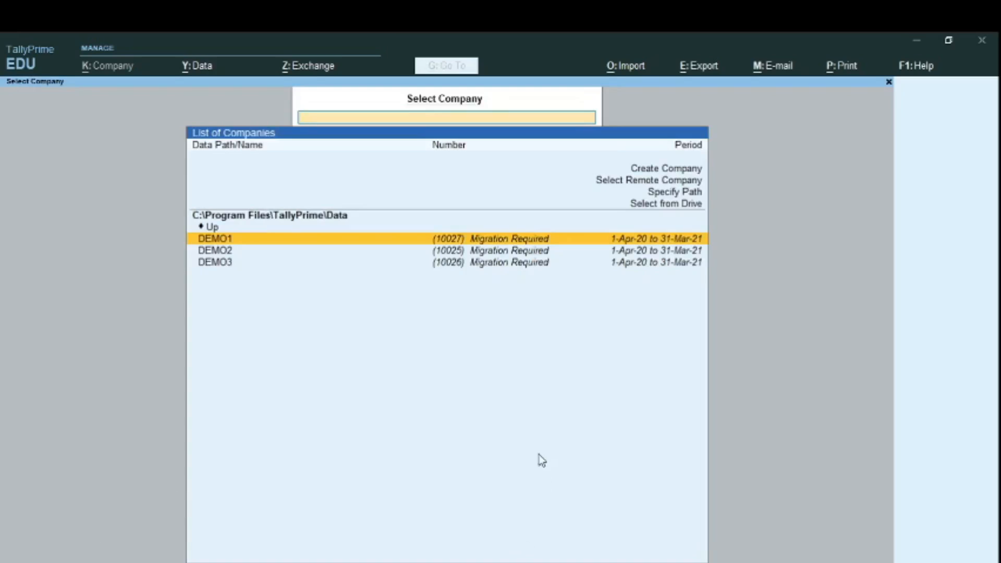
click(485, 242)
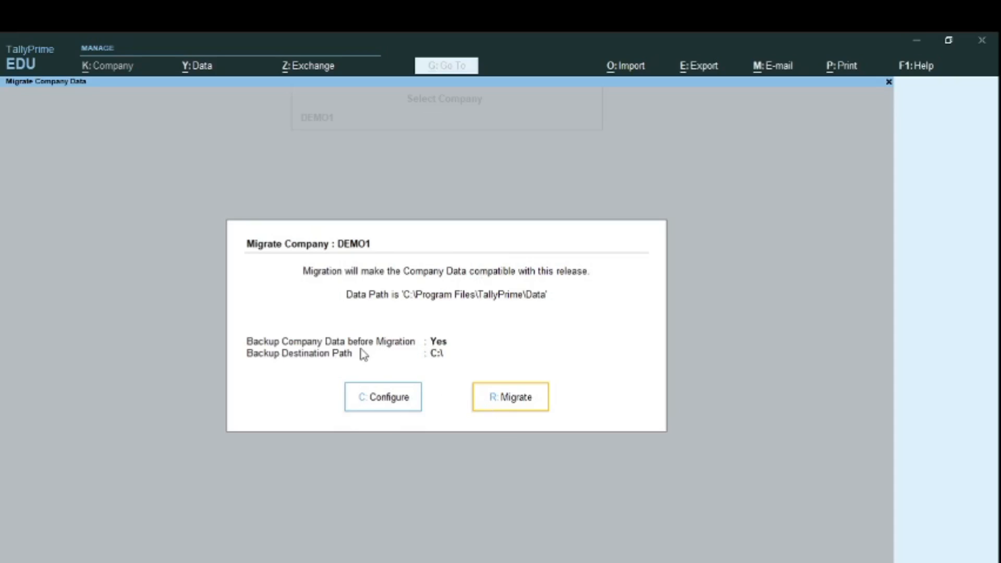
Step: Configure the DEMO1 migration's backup destination path as C:\Tallydatabackup and migrate the company
click(387, 400)
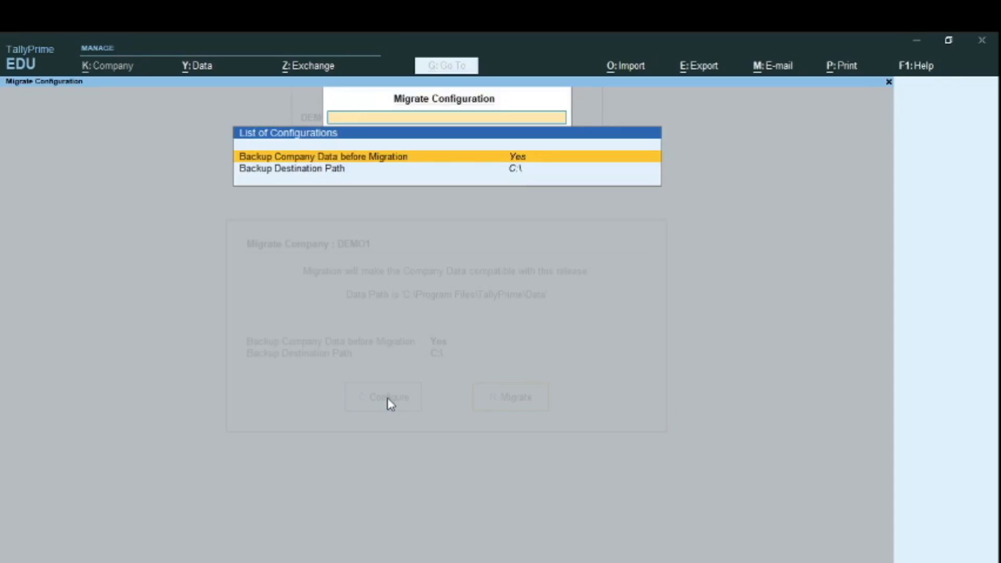
key(Down)
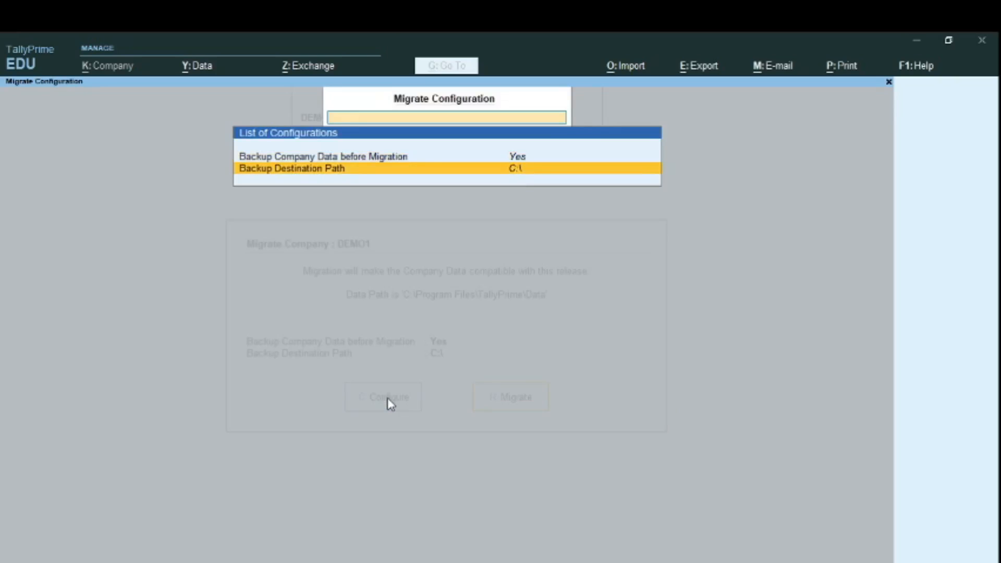
key(Return)
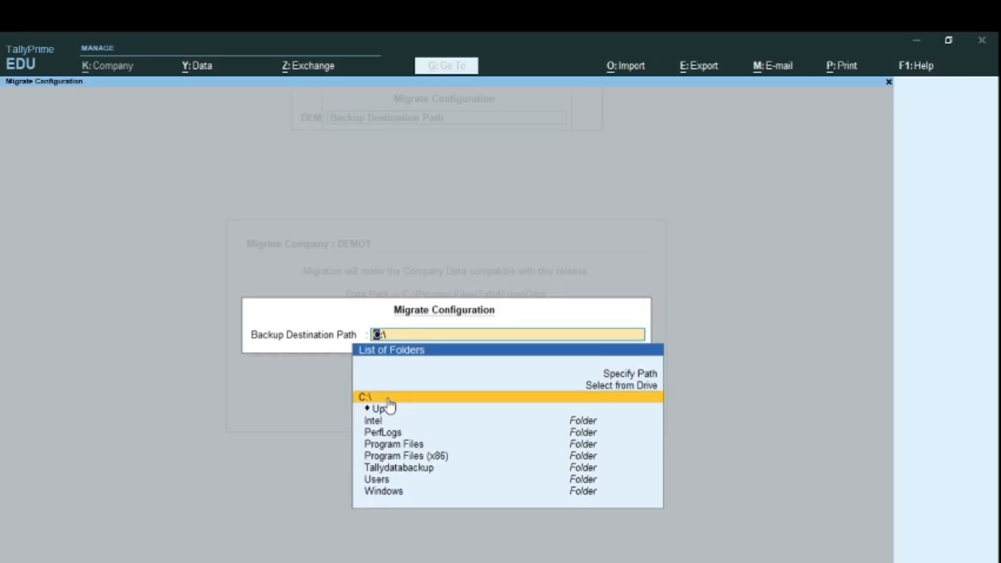
key(Down)
key(Down)
key(Down)
key(Down)
key(Down)
key(Down)
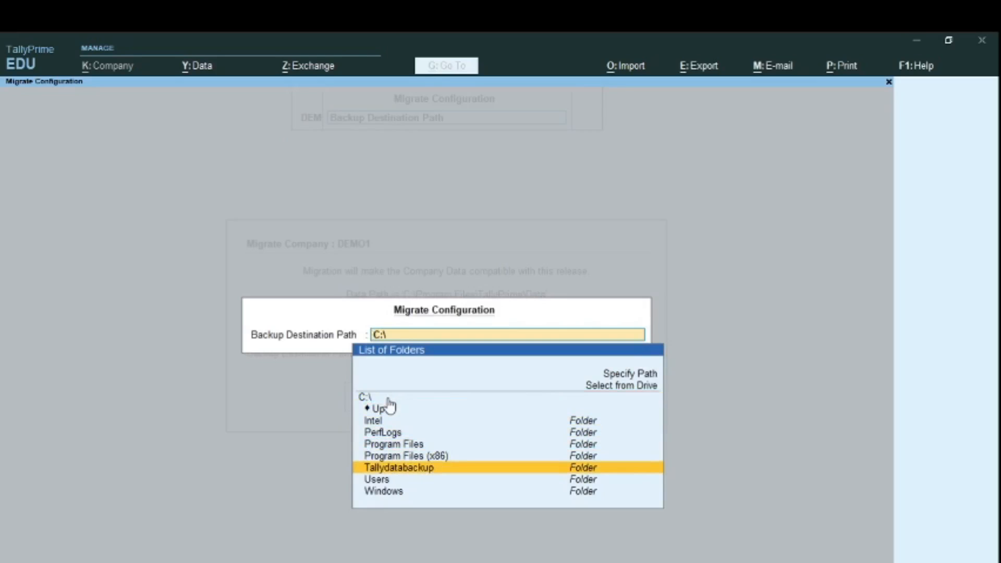
key(Return)
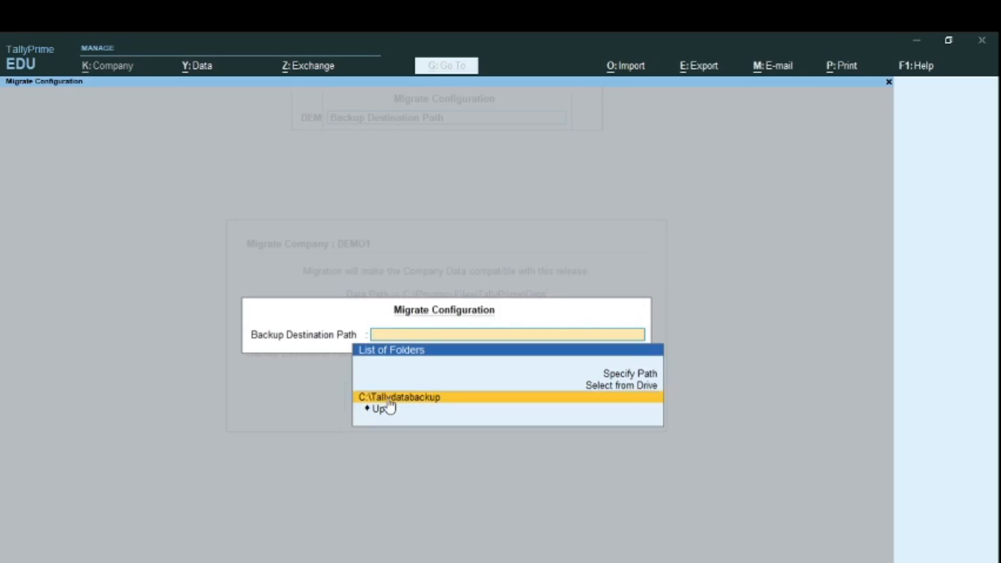
key(Return)
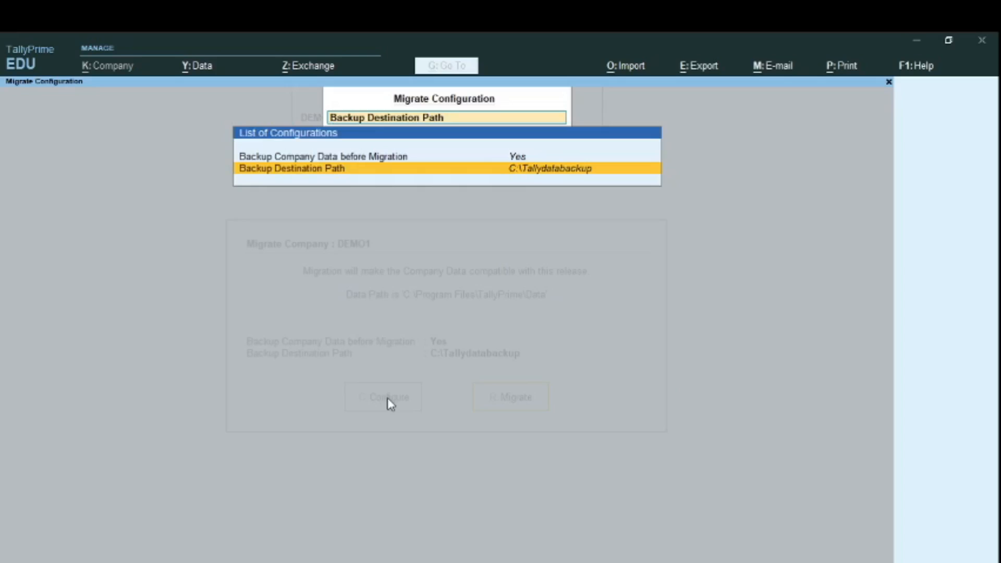
key(Escape)
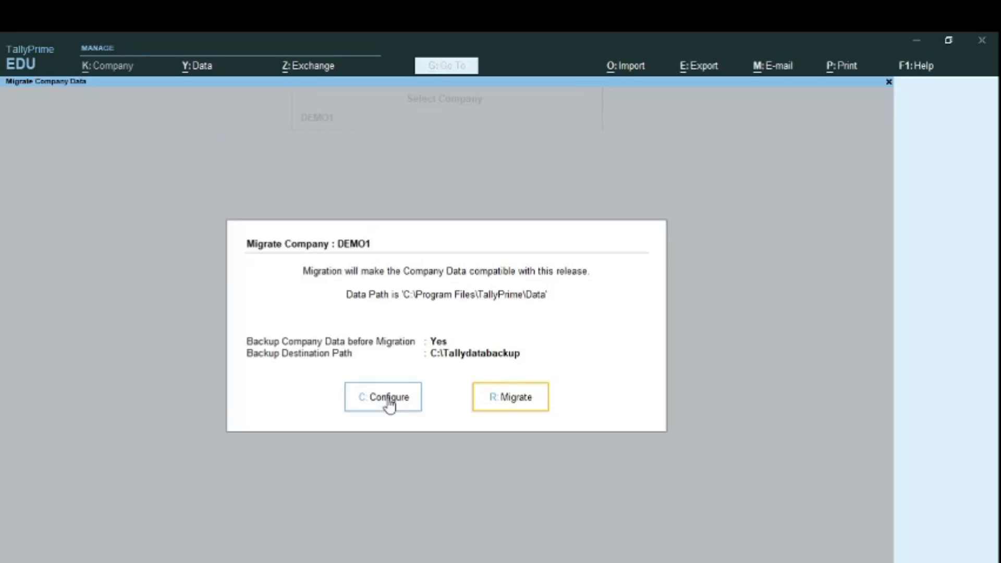
click(516, 405)
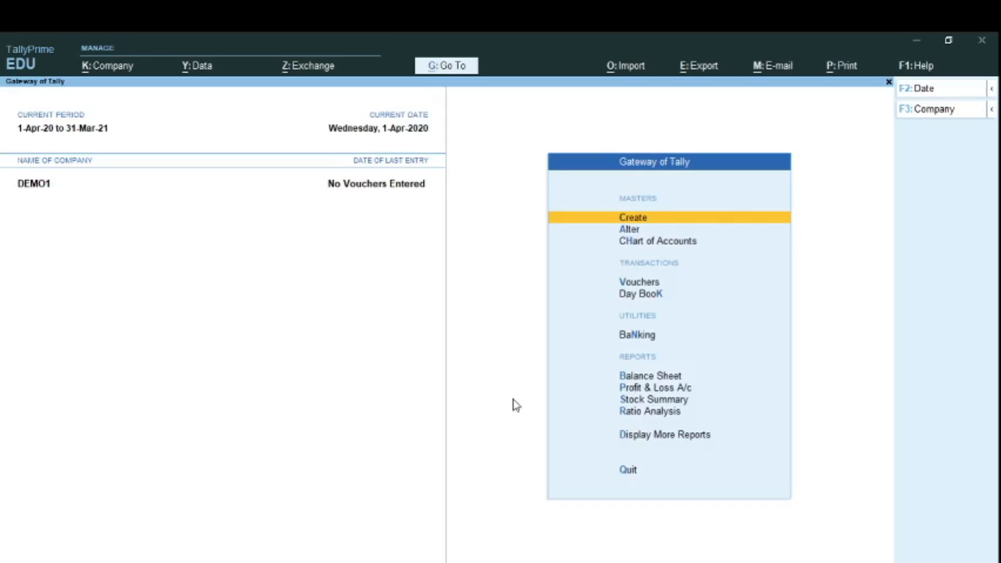
Step: Open the Select Company list to load another company alongside DEMO1
click(107, 73)
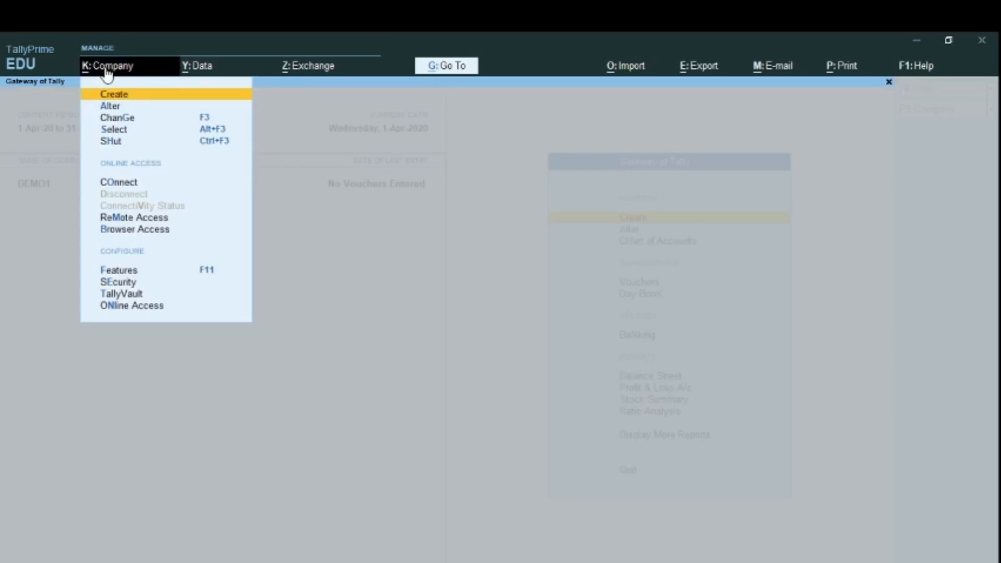
key(Down)
key(Down)
key(Down)
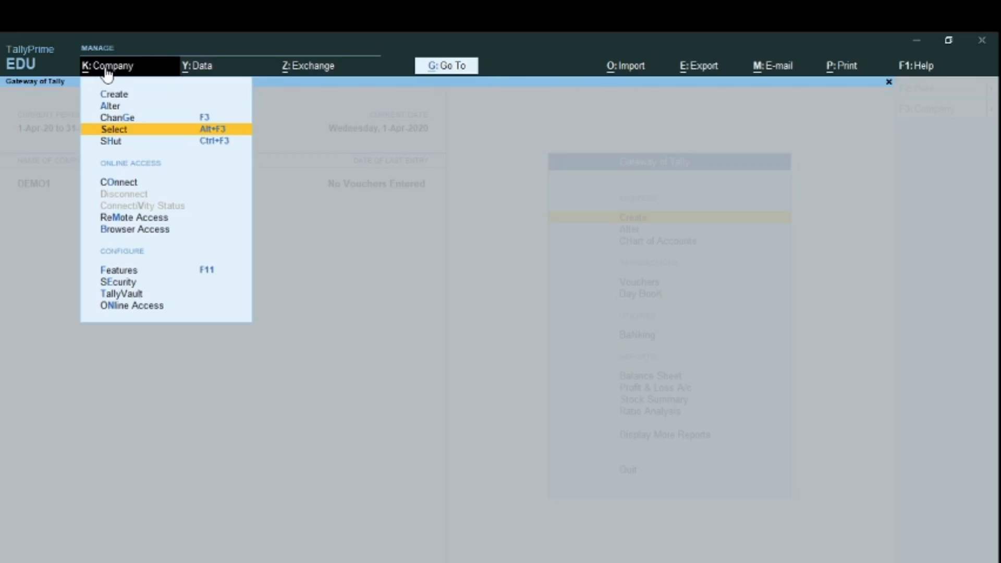
click(105, 66)
key(Return)
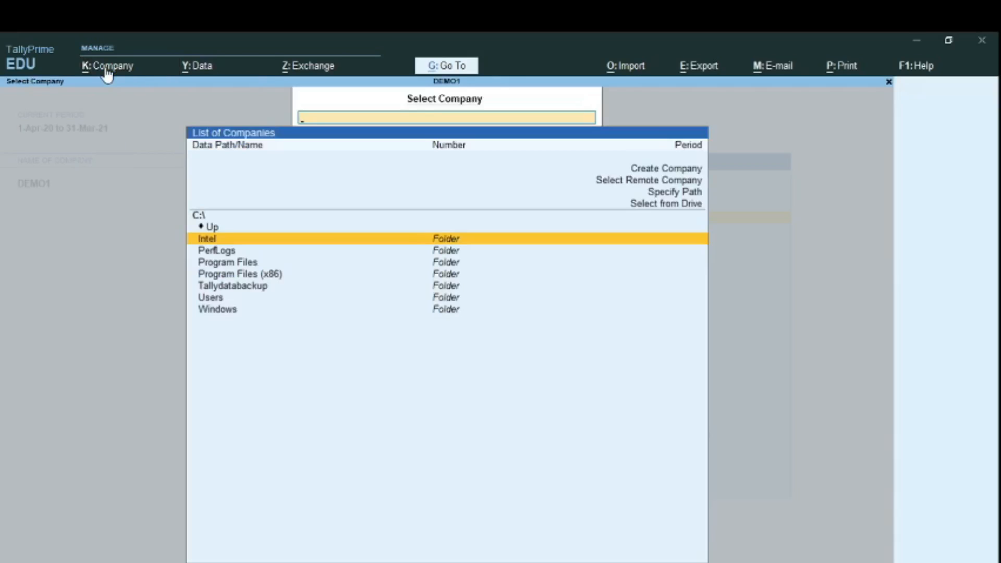
Step: Specify the folder path C:\Program Files\TallyPrime\Data for company selection and choose DEMO2
key(Up)
key(Up)
key(Up)
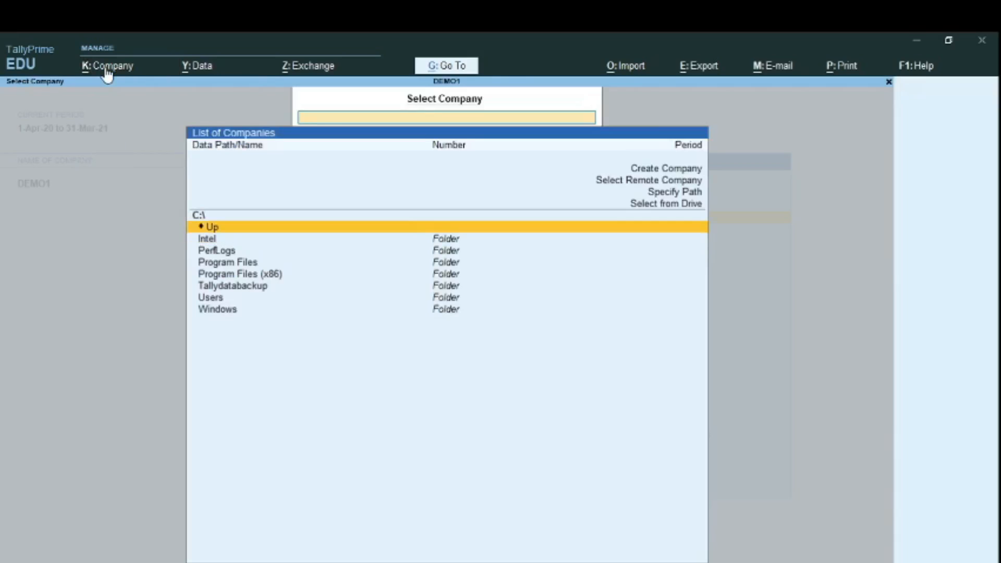
key(Return)
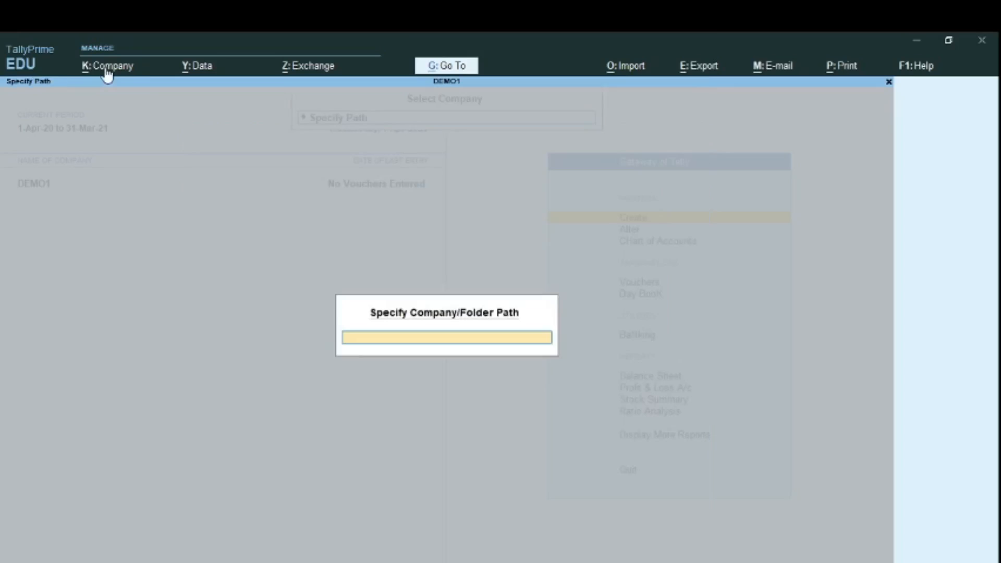
text(C:\Program Files\TallyPrime\Data)
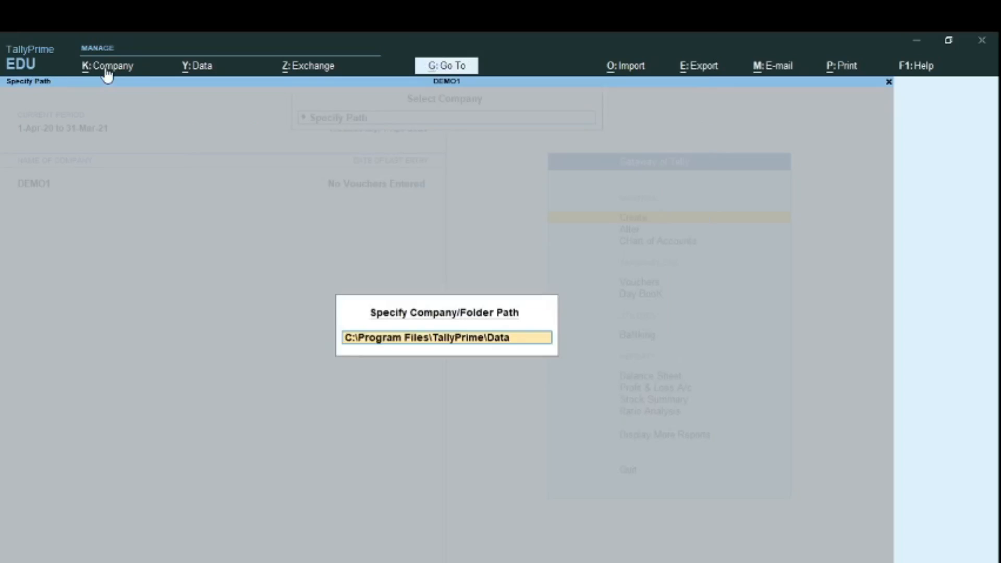
key(Return)
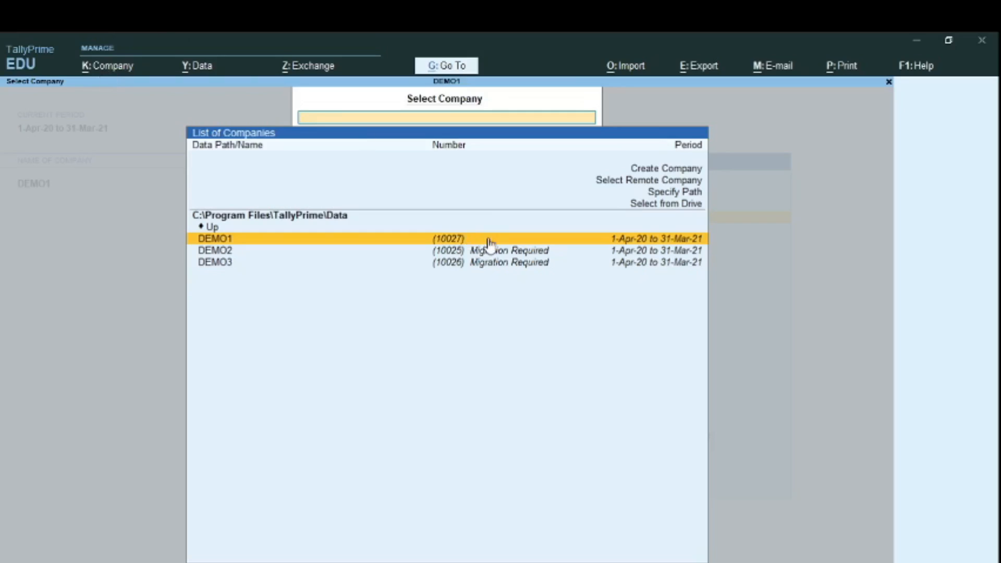
key(Down)
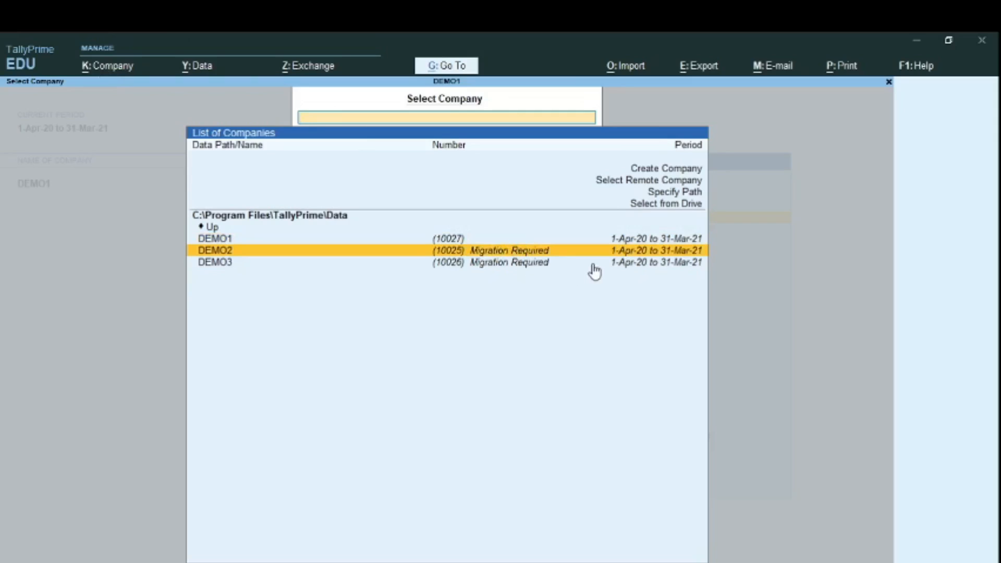
key(Return)
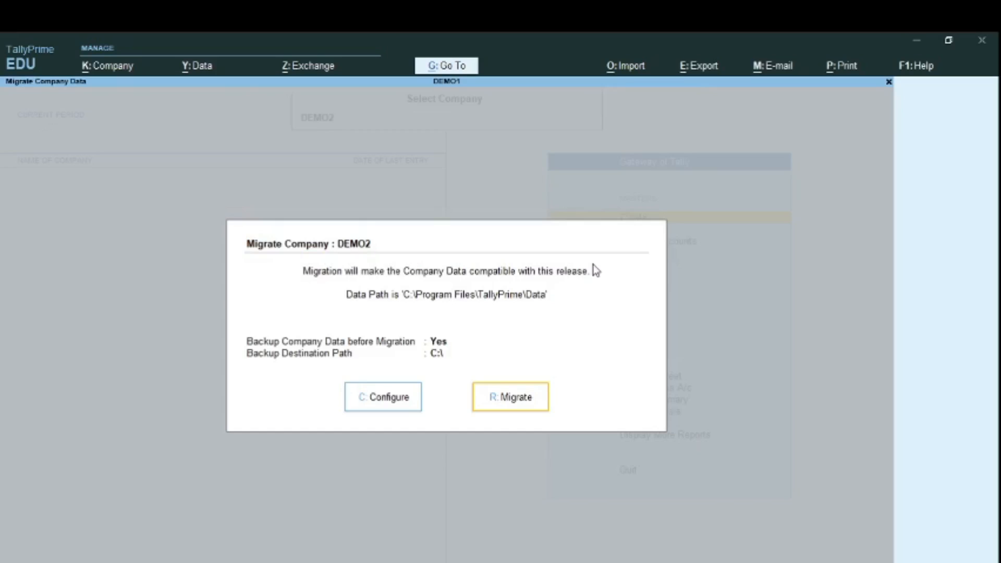
Step: Configure the DEMO2 migration's backup destination path as C:\Tallydatabackup and migrate the company
click(398, 406)
key(Down)
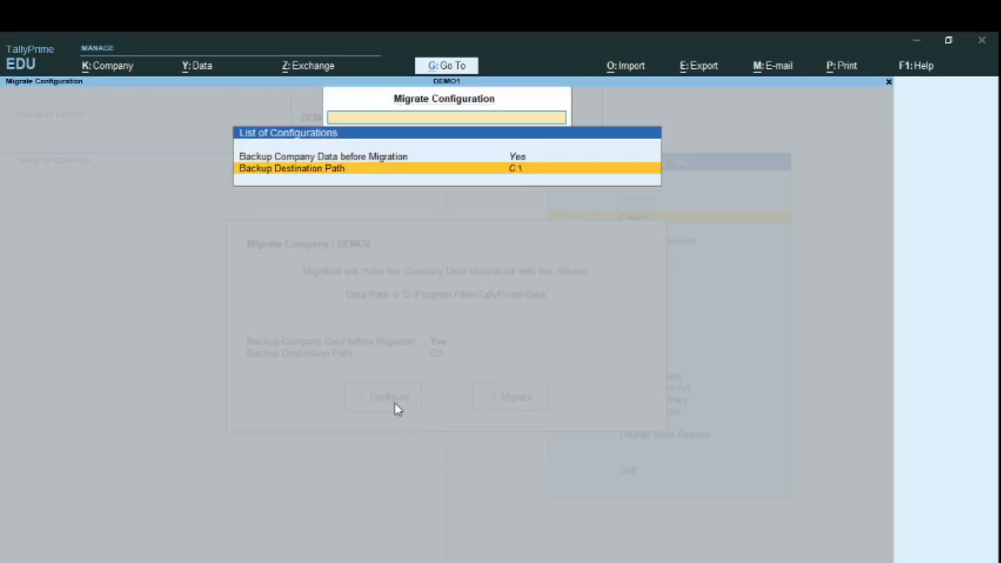
key(Return)
key(Down)
key(Down)
key(Down)
key(Down)
key(Down)
key(Down)
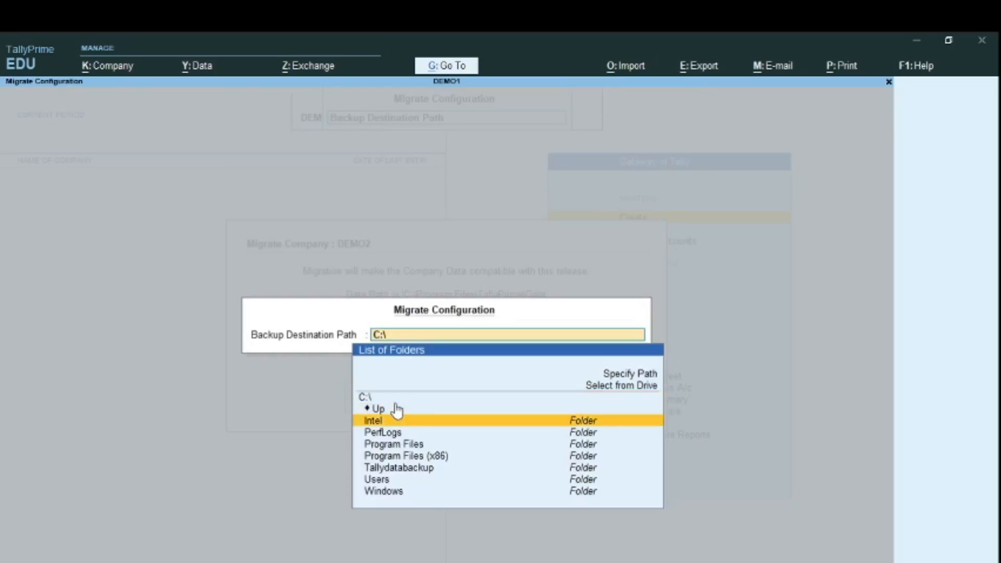
key(Return)
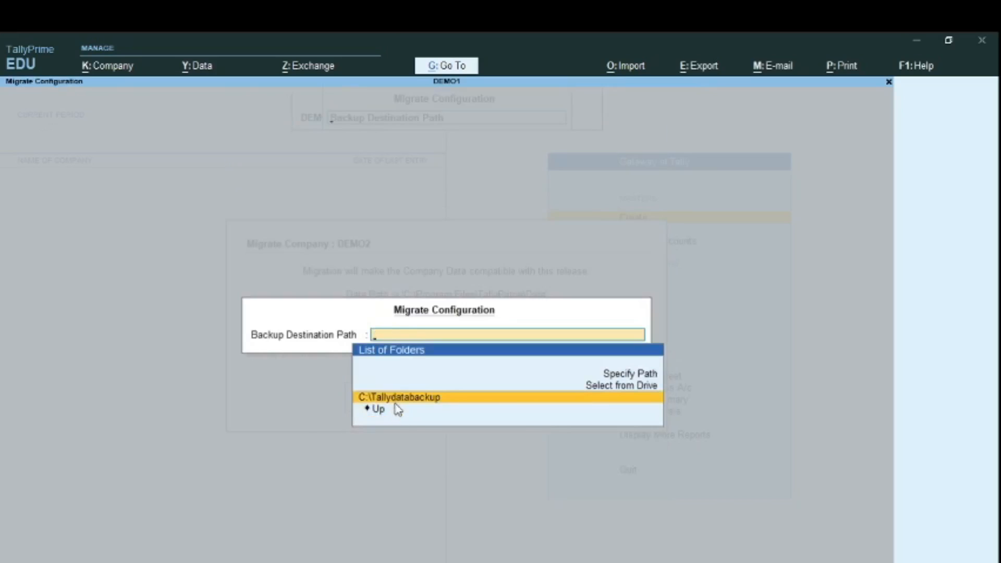
key(Return)
key(Escape)
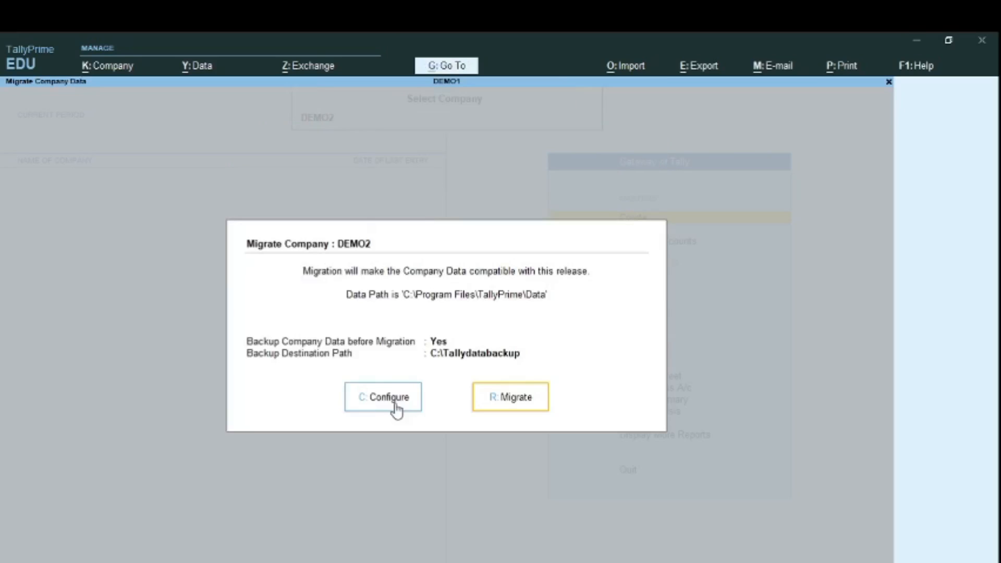
key(Return)
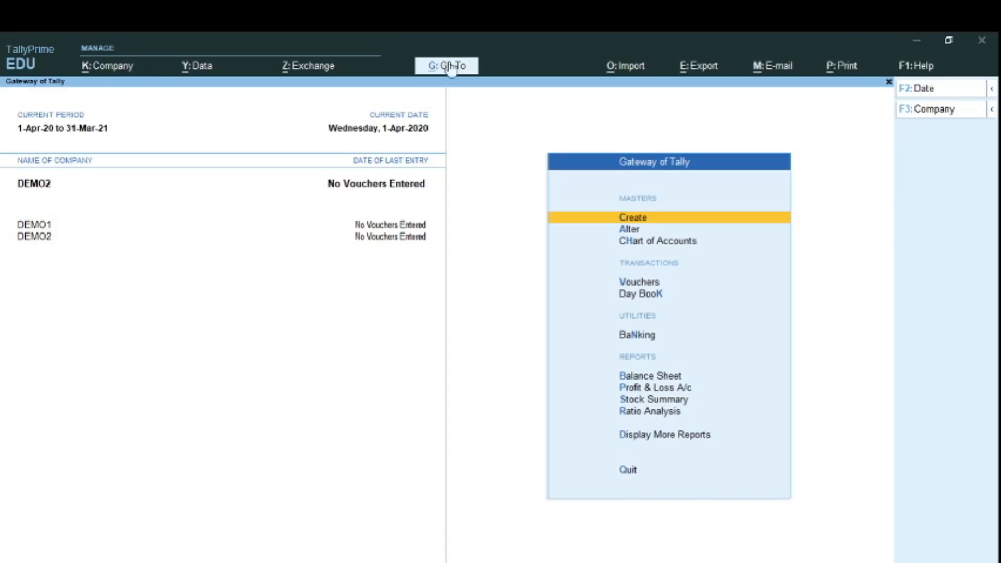
Step: Open the company data Migrate utility from the troubleshooting options
click(920, 67)
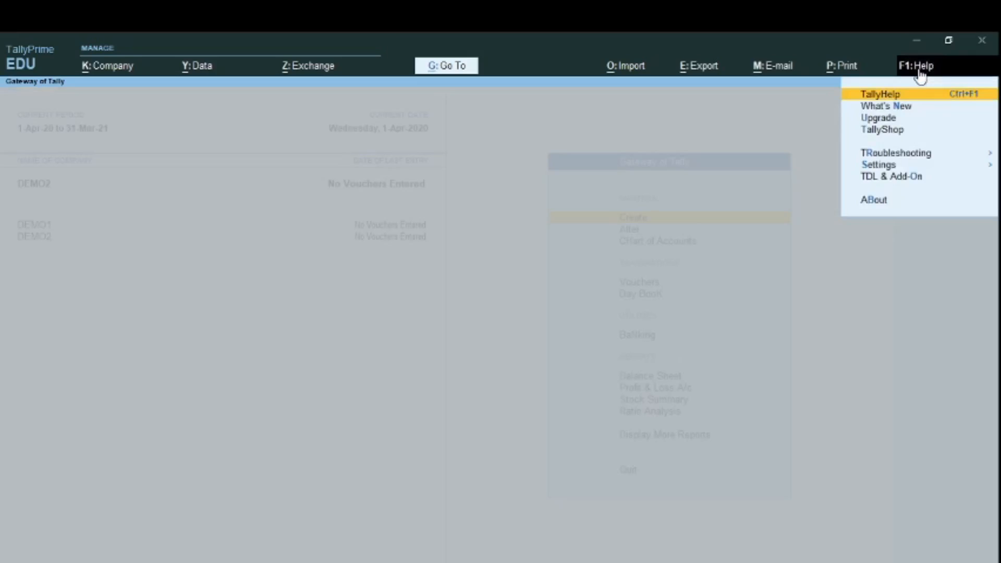
click(912, 155)
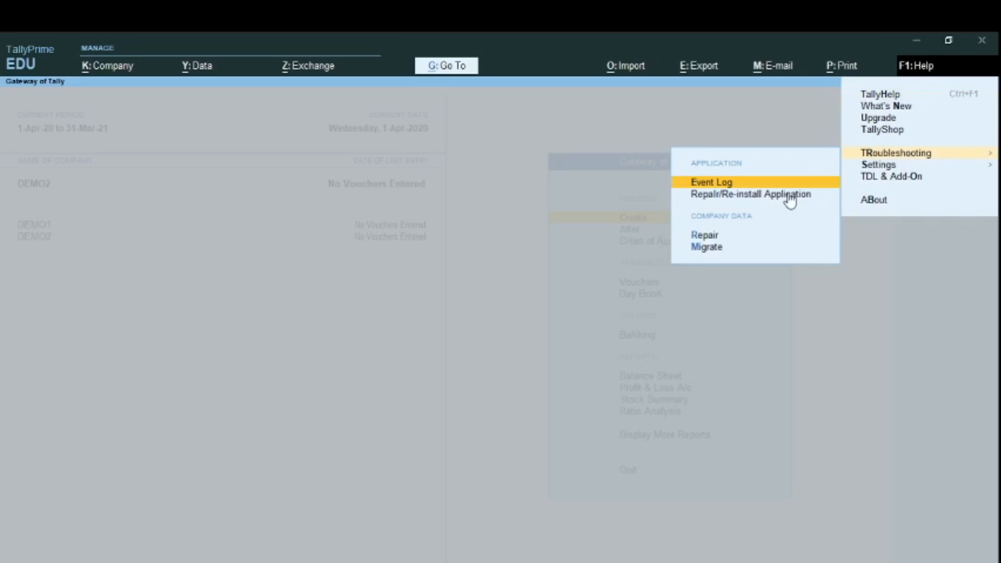
key(Down)
key(Down)
key(Down)
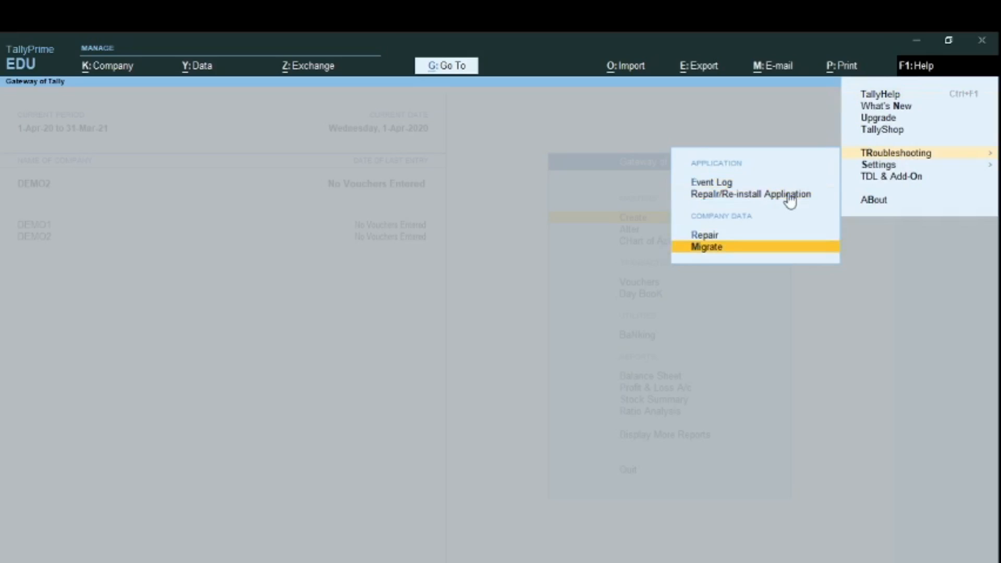
key(Return)
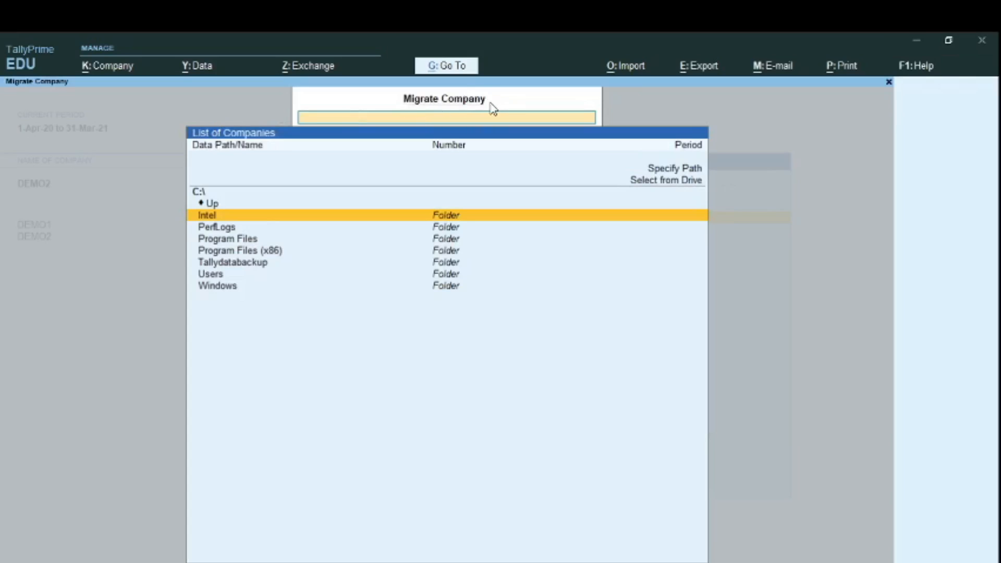
Step: Specify C:\Program Files\TallyPrime\Data as the path in the Migrate Company list and choose DEMO3
click(670, 172)
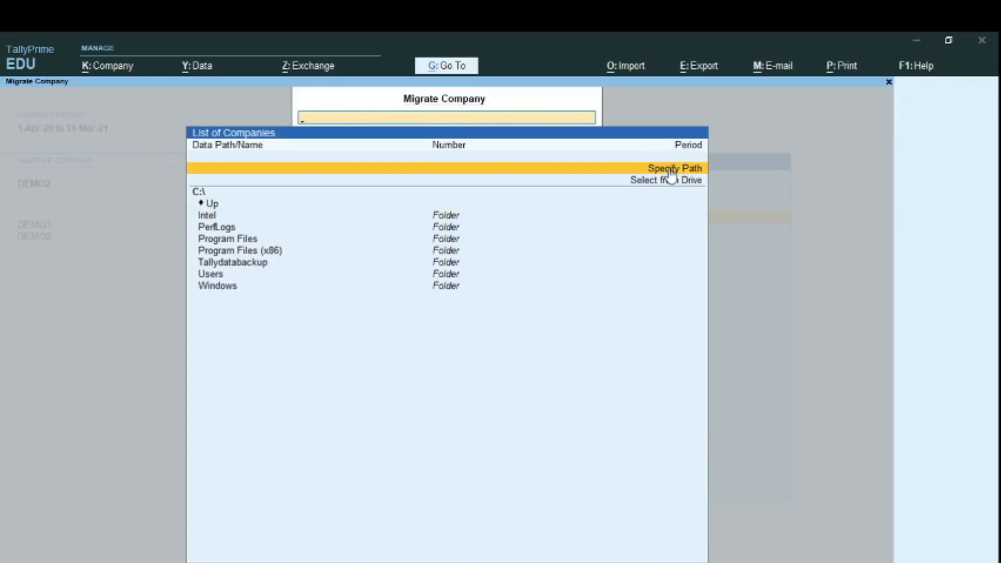
click(670, 172)
text(C:\Program Files\TallyPrime\Data)
key(Return)
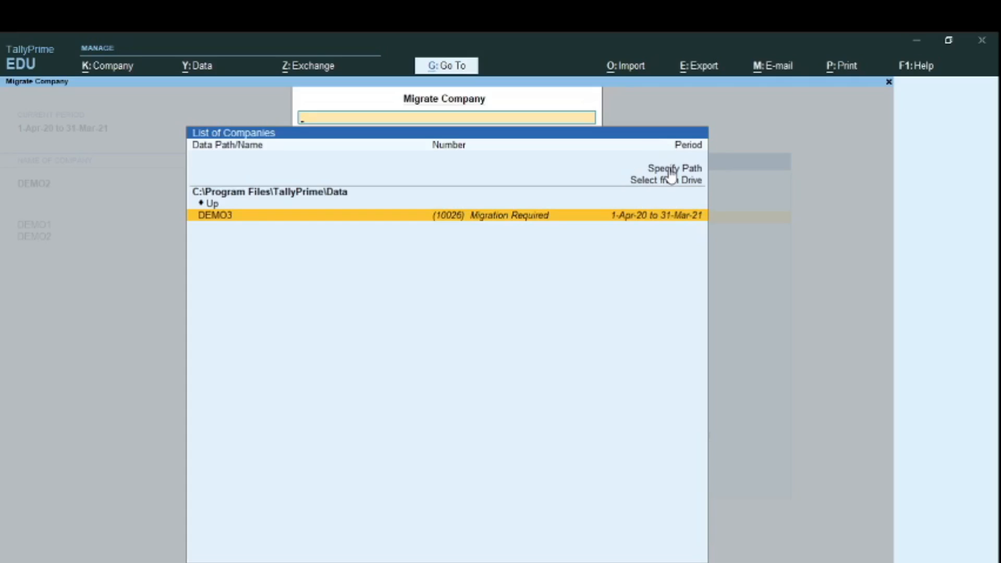
key(Return)
Step: Configure the DEMO3 migration's backup destination path as C:\Tallydatabackup and migrate the company
key(Left)
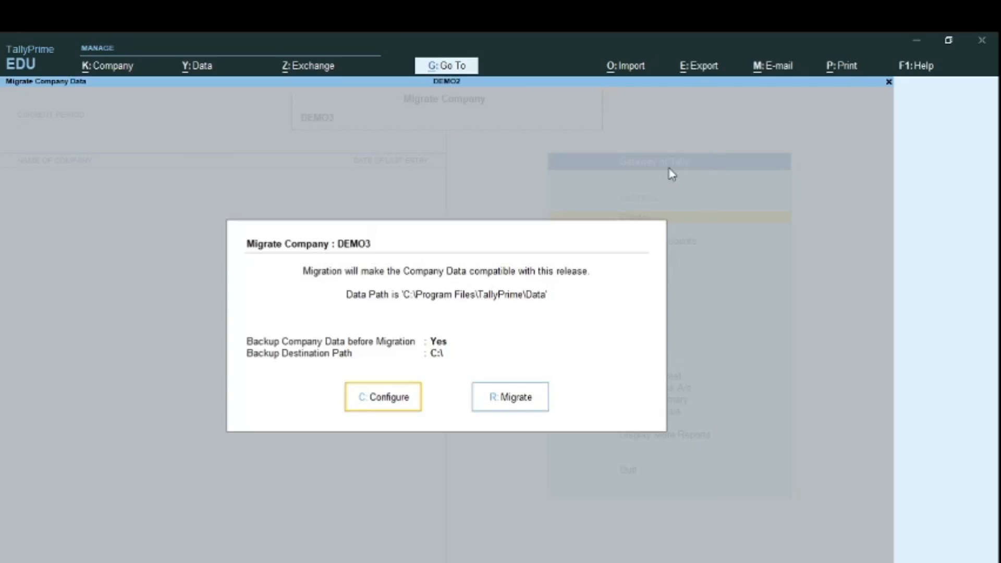
key(Return)
key(Down)
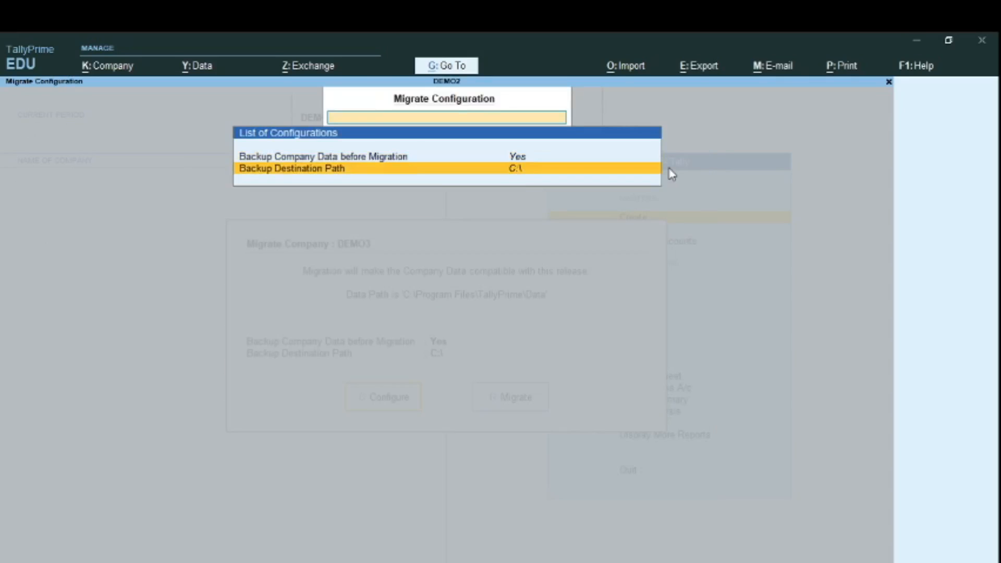
key(Return)
key(Down)
key(Down)
key(Down)
key(Down)
key(Down)
key(Down)
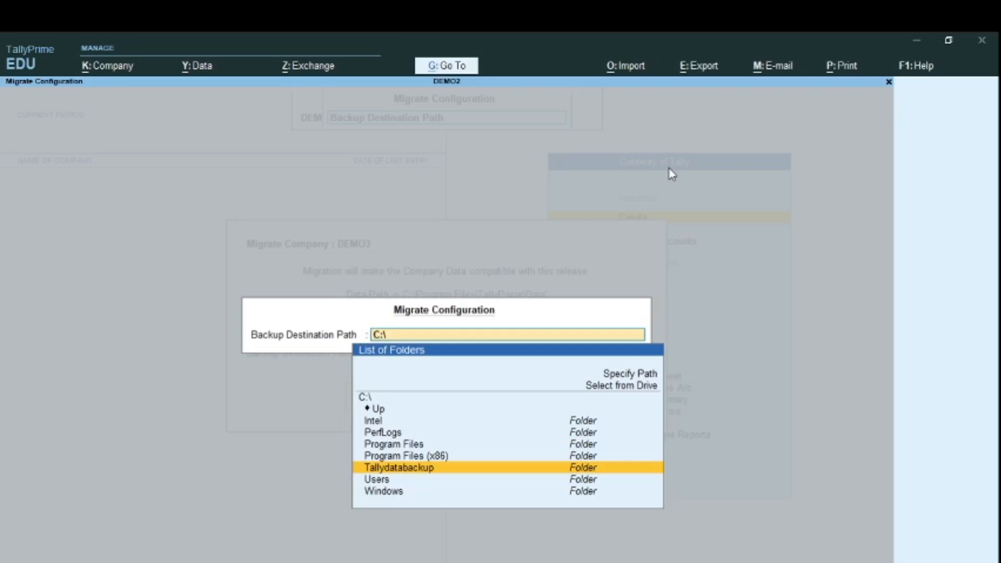
key(Return)
key(Return)
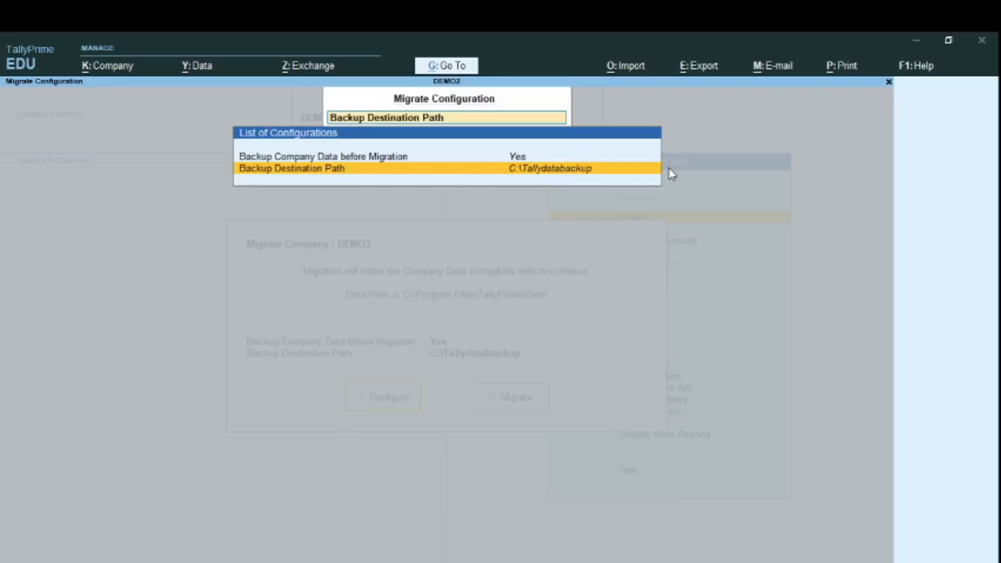
key(Escape)
key(Right)
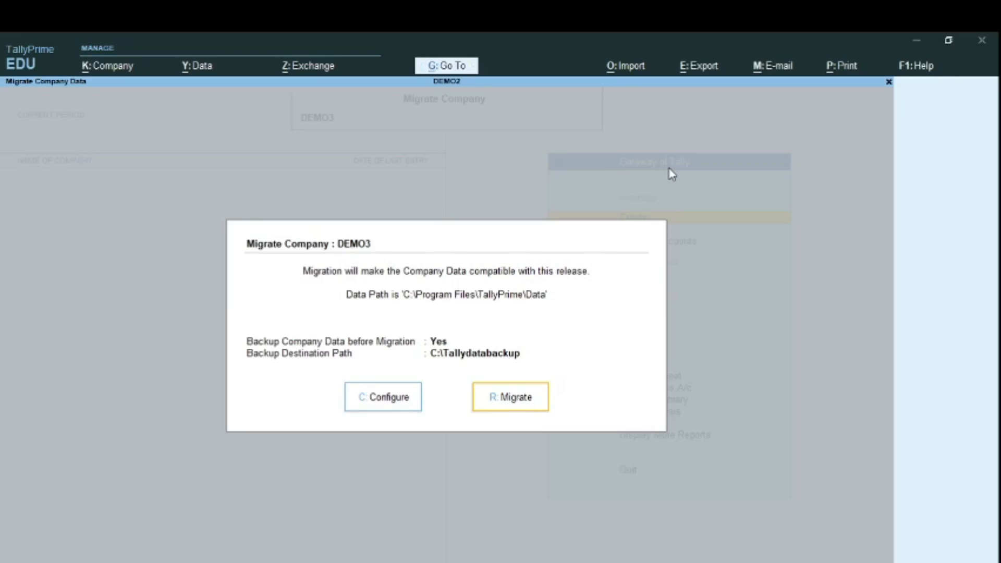
key(Return)
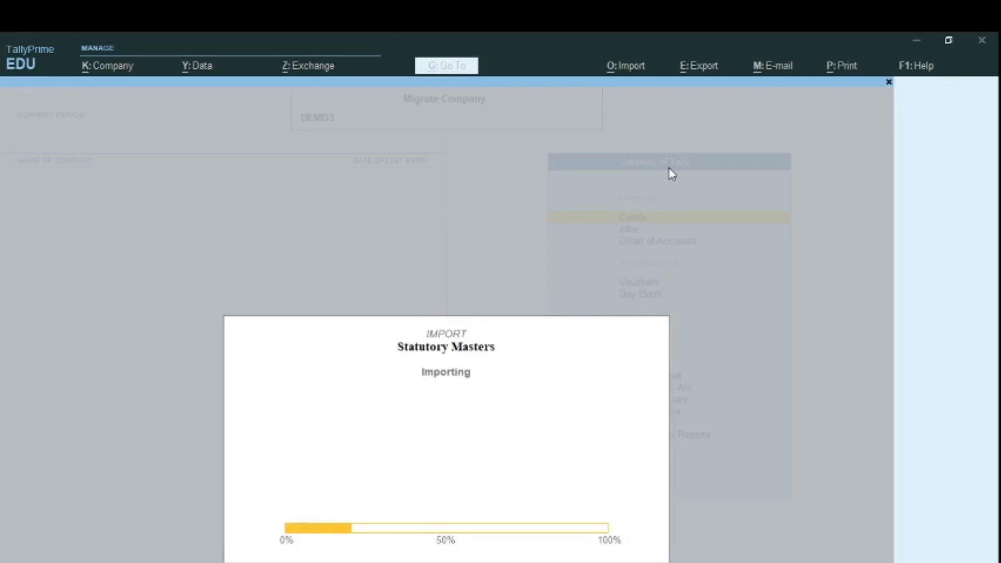